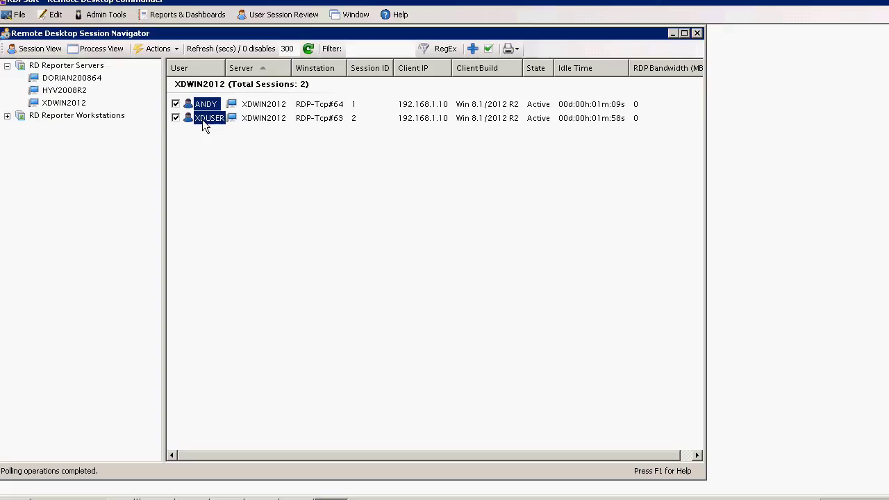
Show XDUSER's Protocol Data / Connection Quality, enlarged to reveal ANDY at 53ms and XDUSER at 2ms.
right_click(203, 120)
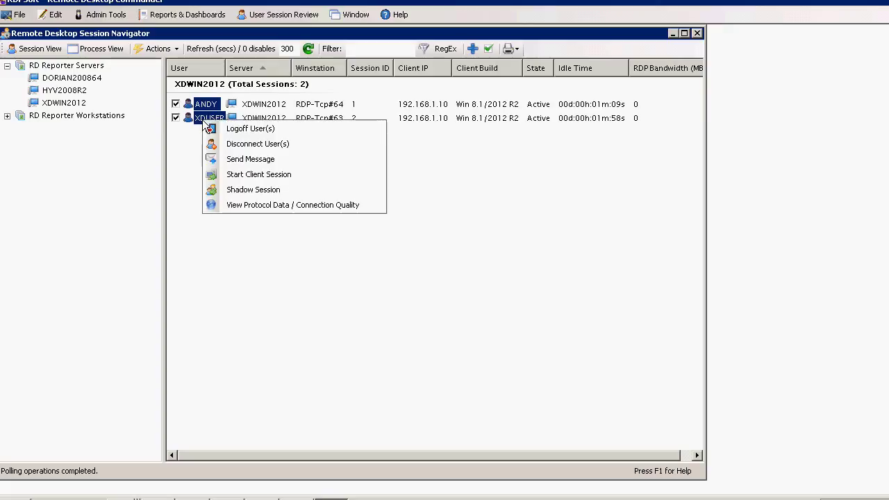
left_click(256, 206)
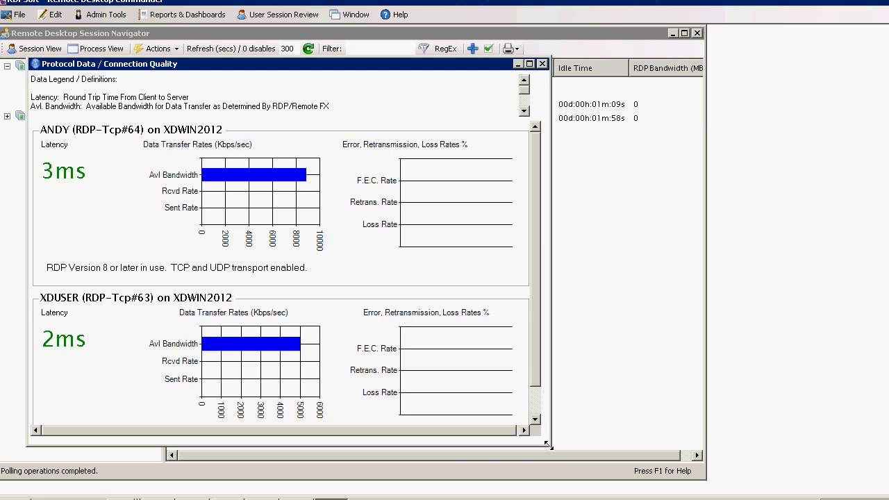
left_click_drag(547, 444, 581, 470)
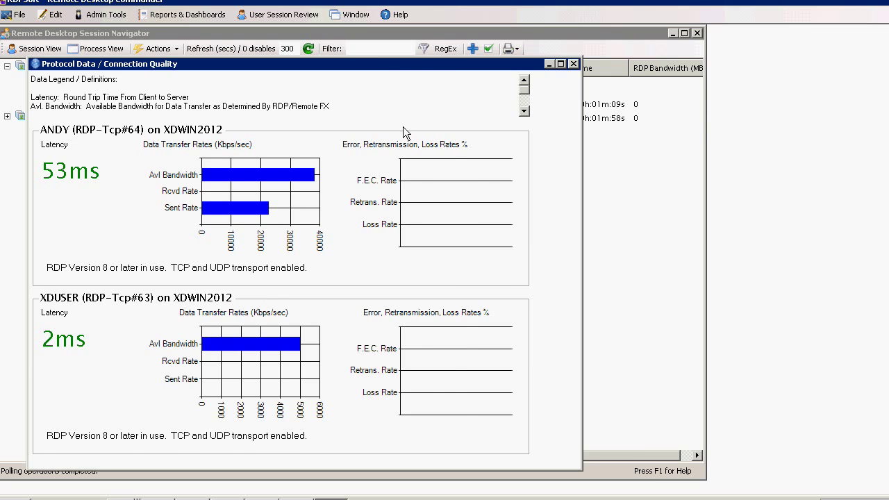
Reposition the Connection Quality window while watching the live latency figures update.
mouse_move(429, 64)
left_mouse_down()
mouse_move(442, 72)
mouse_move(421, 61)
left_mouse_up()
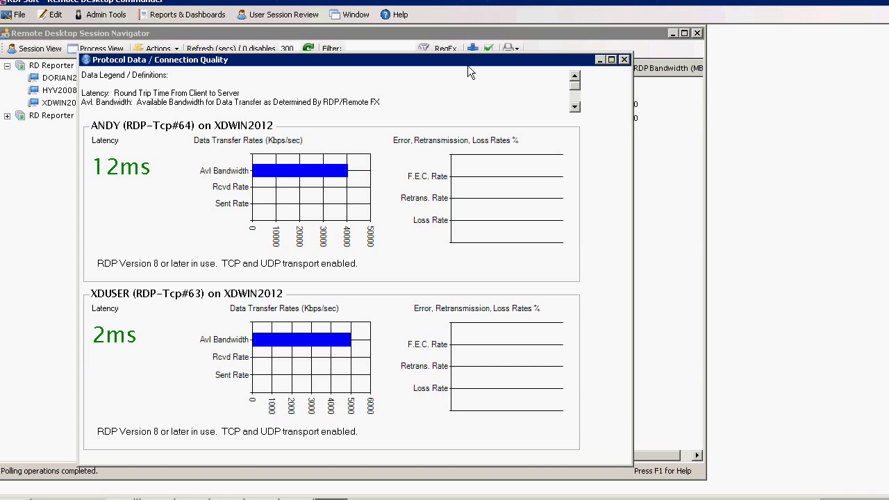
mouse_move(435, 60)
left_mouse_down()
mouse_move(473, 63)
mouse_move(421, 57)
left_mouse_up()
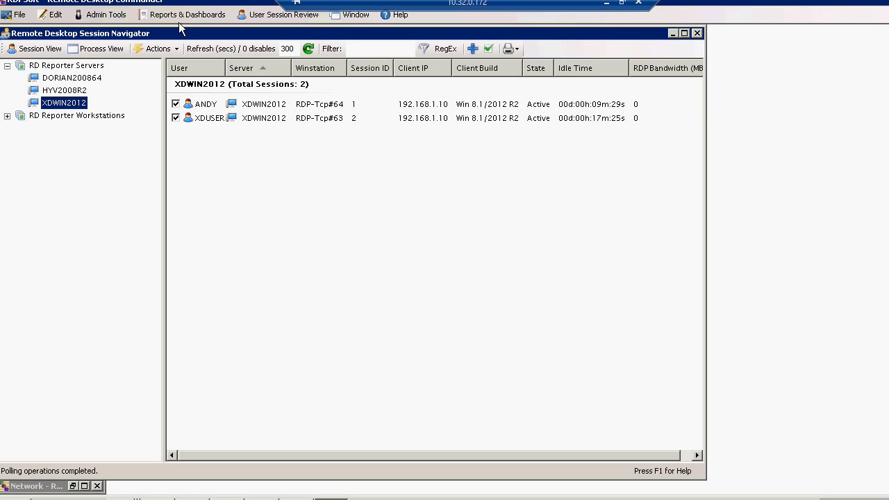
Select the Network - RDP Latency and Bandwidth by Session (Detailed) report under Run Reports.
left_click(179, 15)
left_click(178, 31)
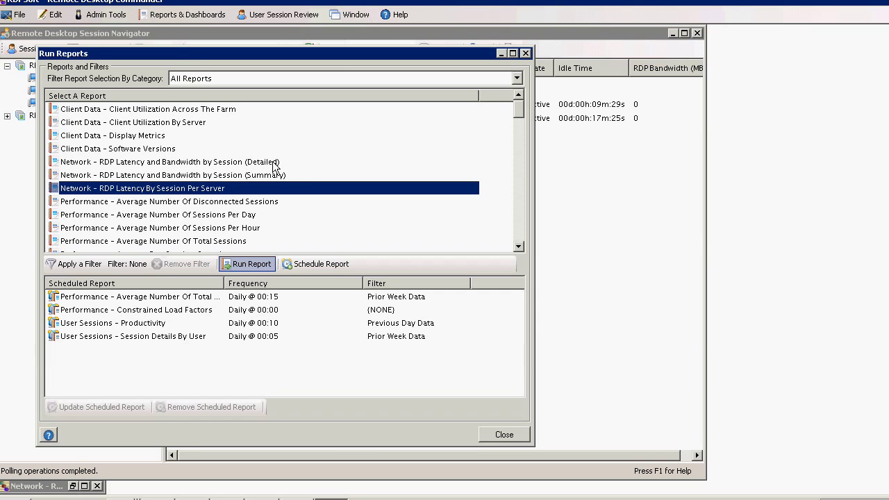
left_click(358, 162)
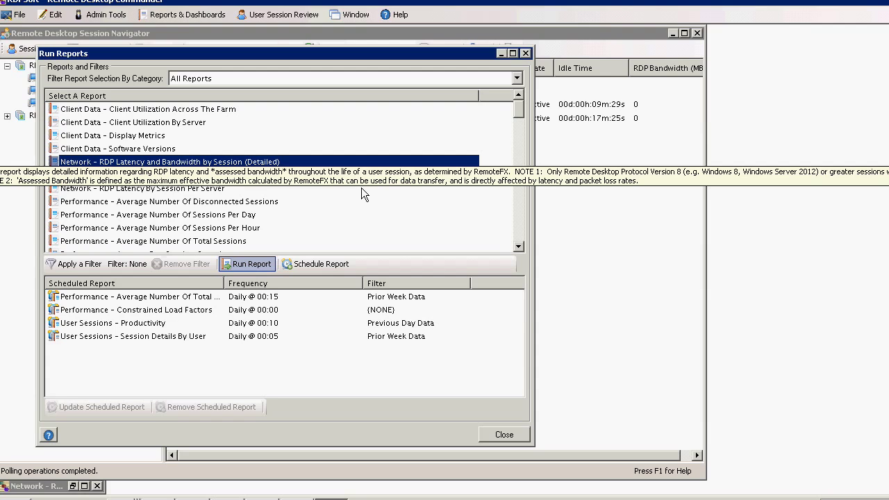
key("Down")
key("Down")
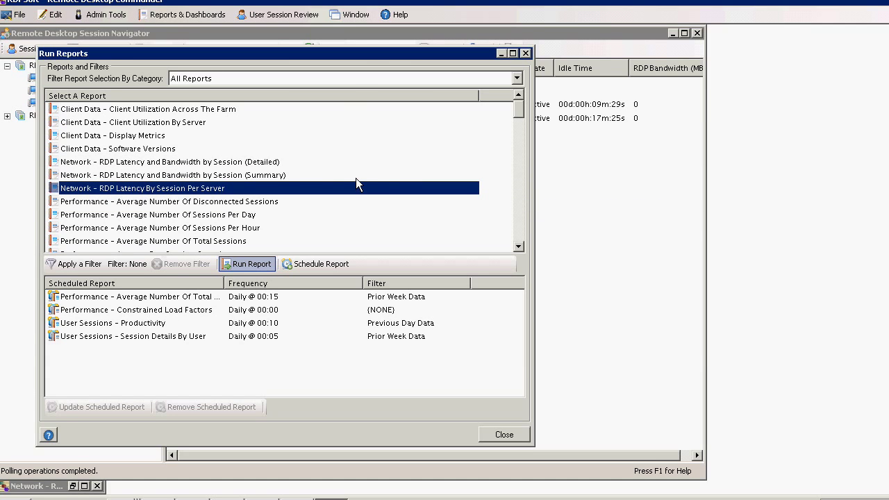
key("Up")
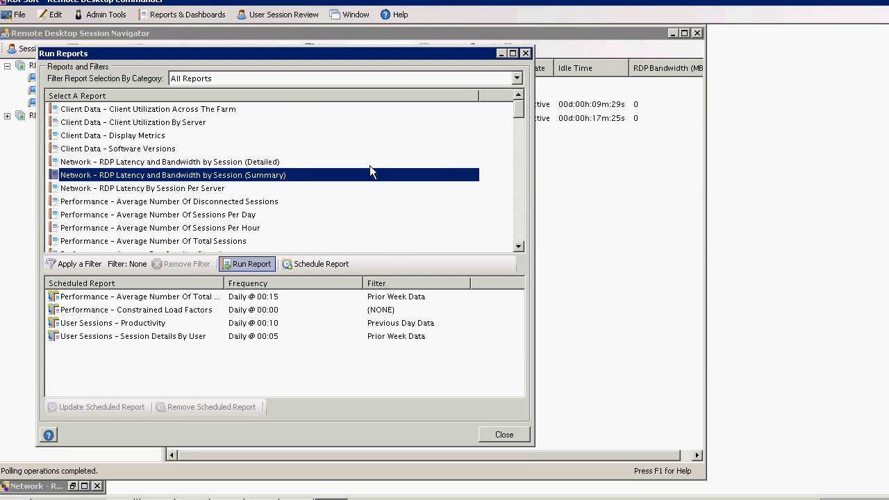
left_click(305, 159)
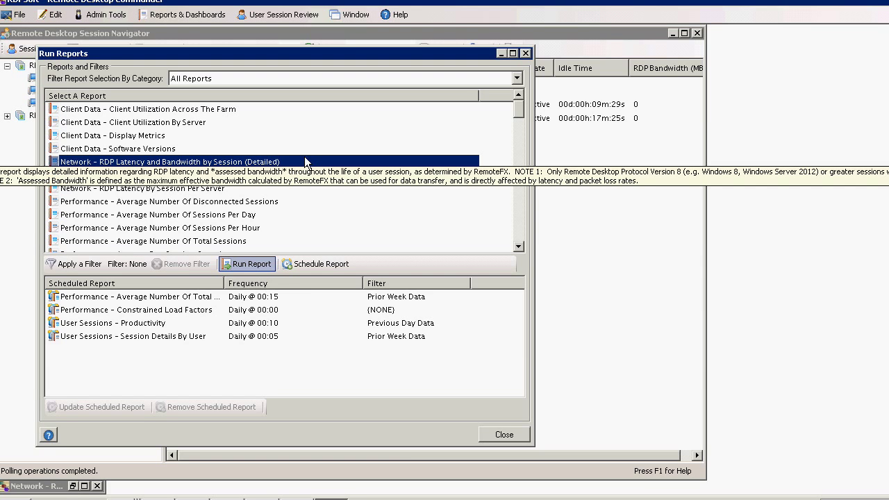
Run the Detailed report with 'Return all data from the database' as the filter.
left_click(251, 265)
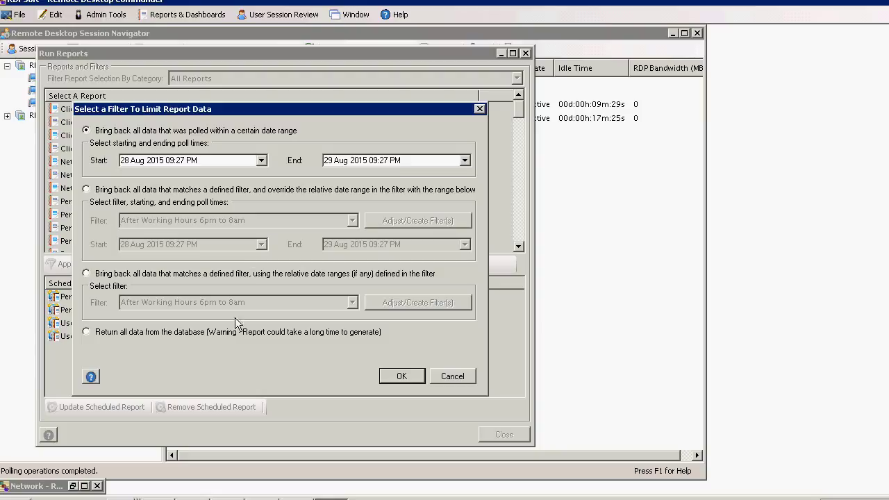
left_click(236, 333)
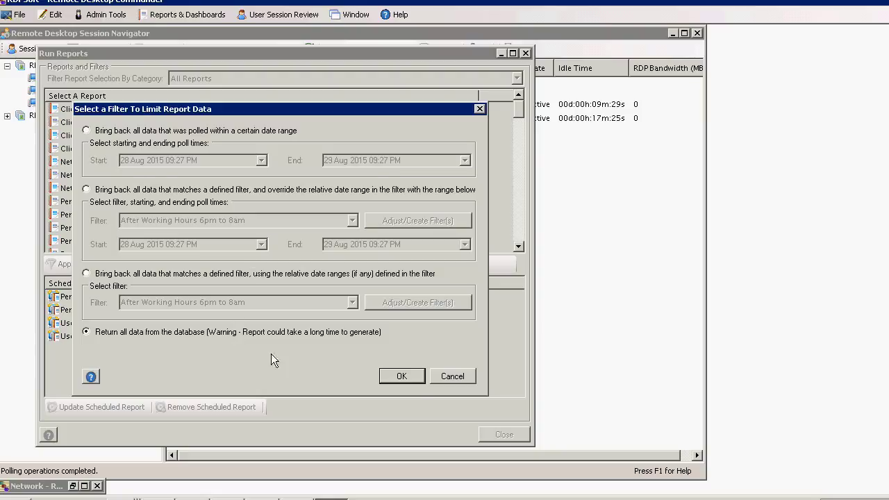
left_click(402, 376)
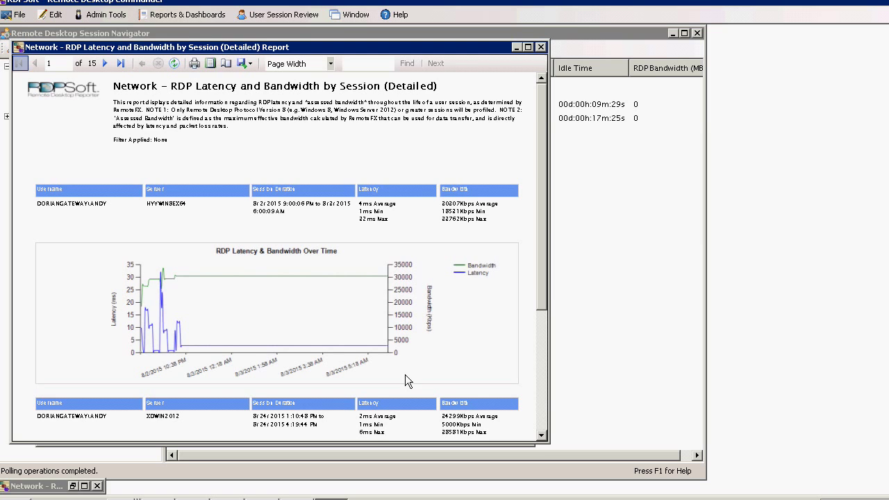
Maximize the Detailed report and scroll page 1 to the second session's chart (2ms, 34299Kbps).
left_click(528, 47)
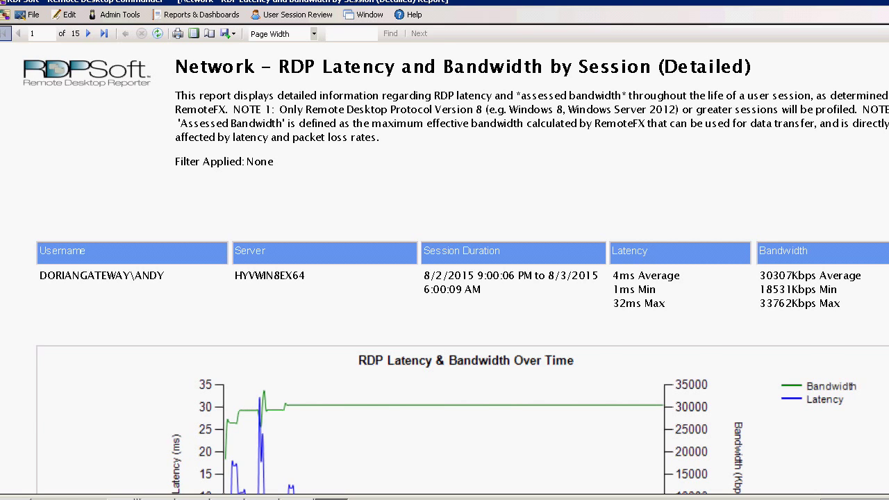
scroll(444, 278, "down", 2)
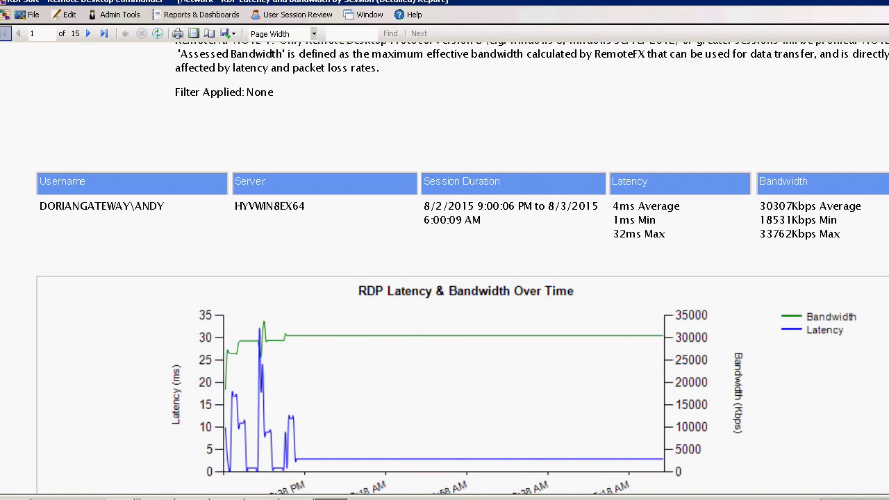
scroll(445, 277, "down", 3)
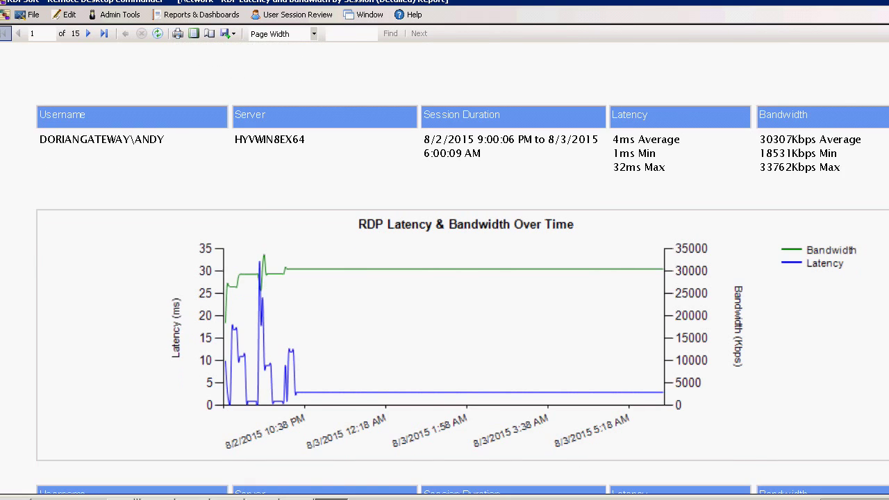
scroll(444, 278, "down", 4)
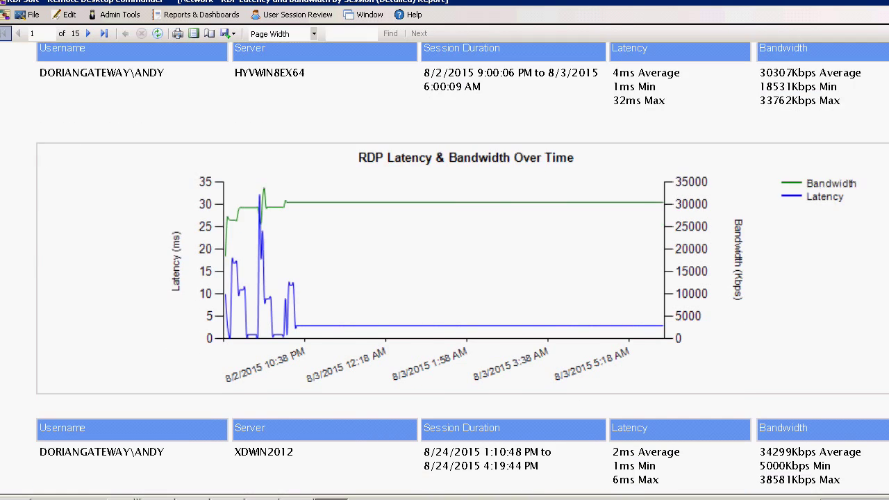
scroll(444, 277, "down", 5)
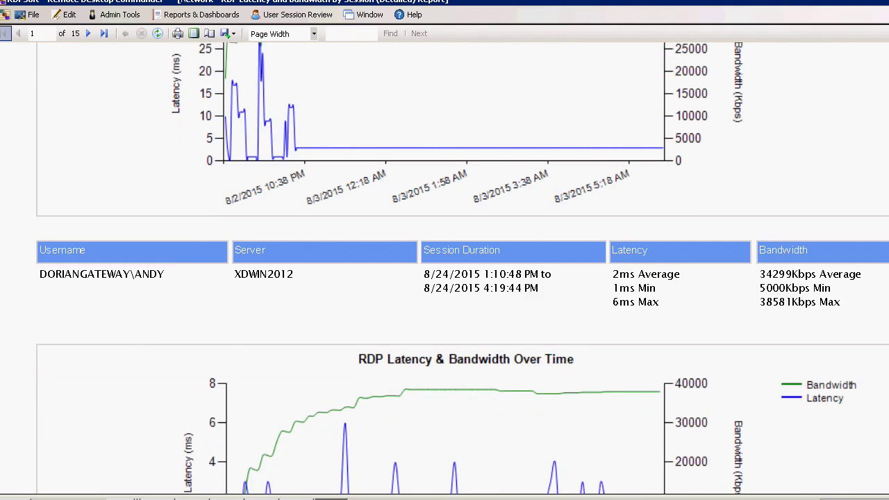
scroll(444, 278, "down", 4)
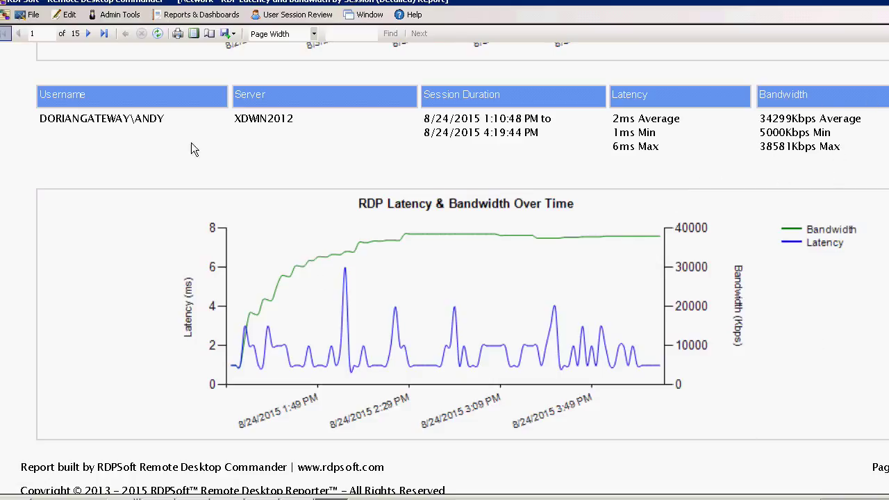
Go to page 2 of the Detailed report and scroll through its charts.
left_click(89, 34)
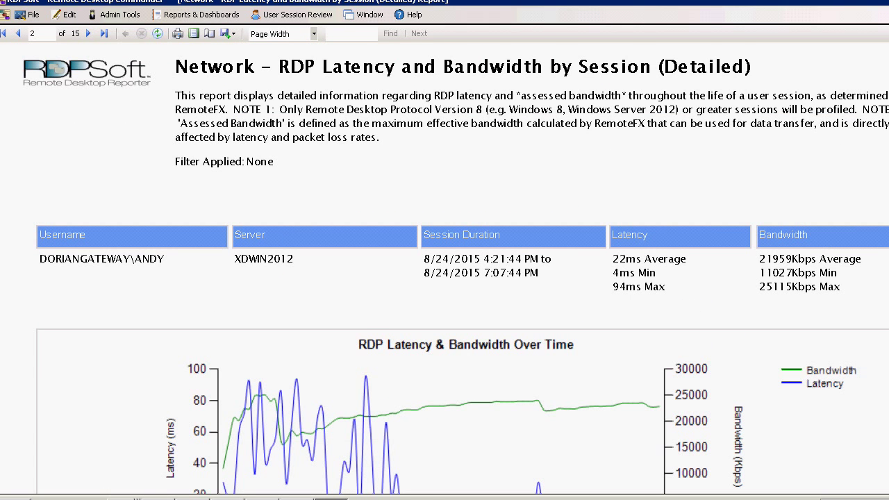
scroll(455, 268, "down", 1)
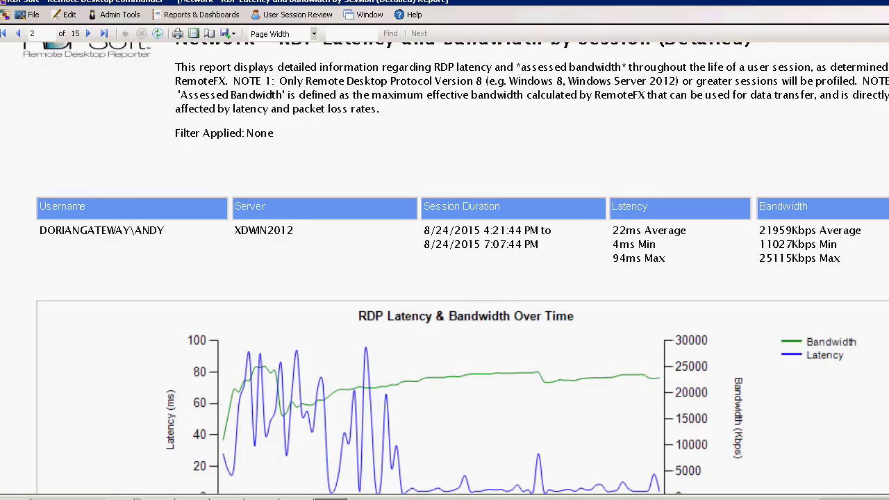
scroll(455, 268, "down", 3)
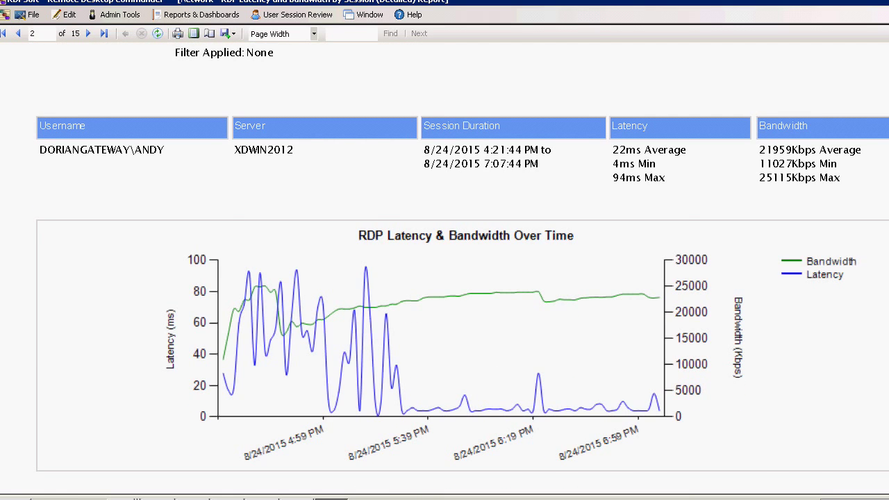
scroll(456, 268, "down", 3)
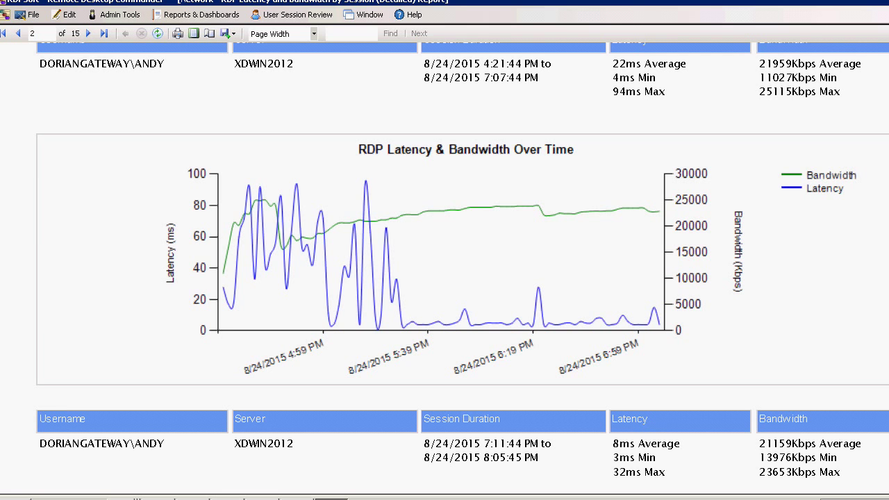
scroll(456, 268, "down", 3)
scroll(456, 268, "down", 2)
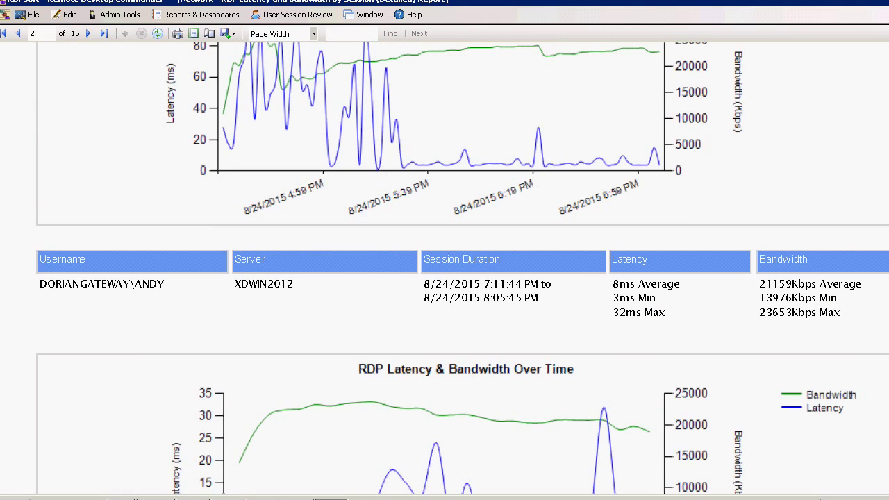
scroll(456, 268, "down", 5)
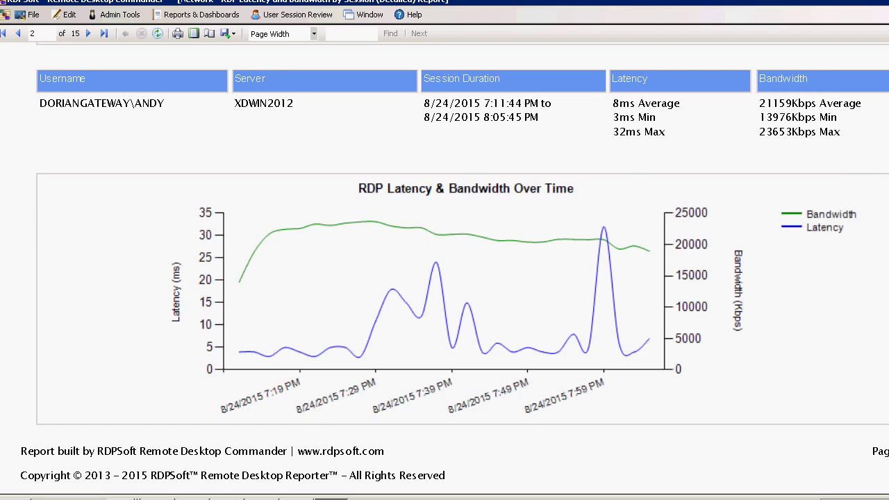
Restore the report window and pick the (Summary) latency and bandwidth report.
scroll(455, 268, "up", 10)
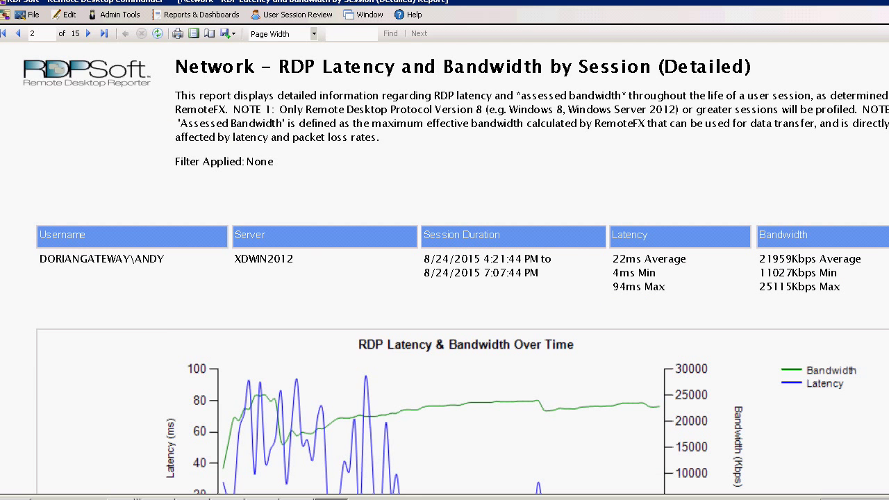
left_click(865, 14)
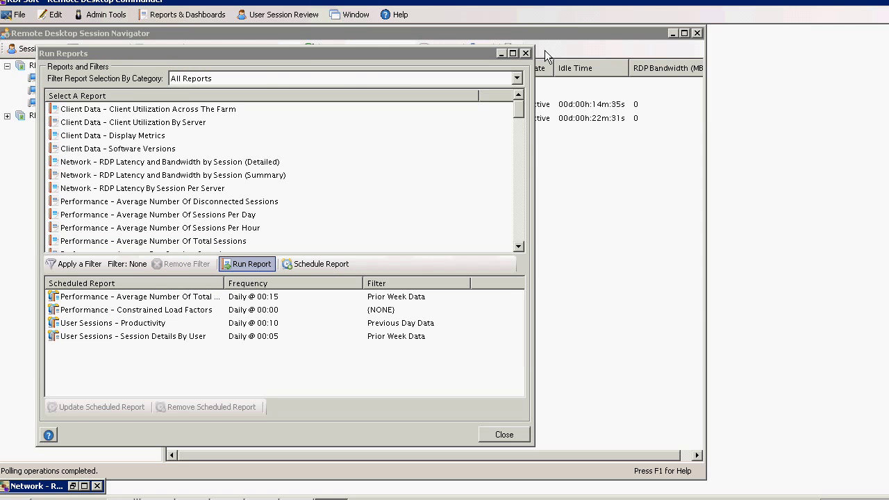
left_click(218, 176)
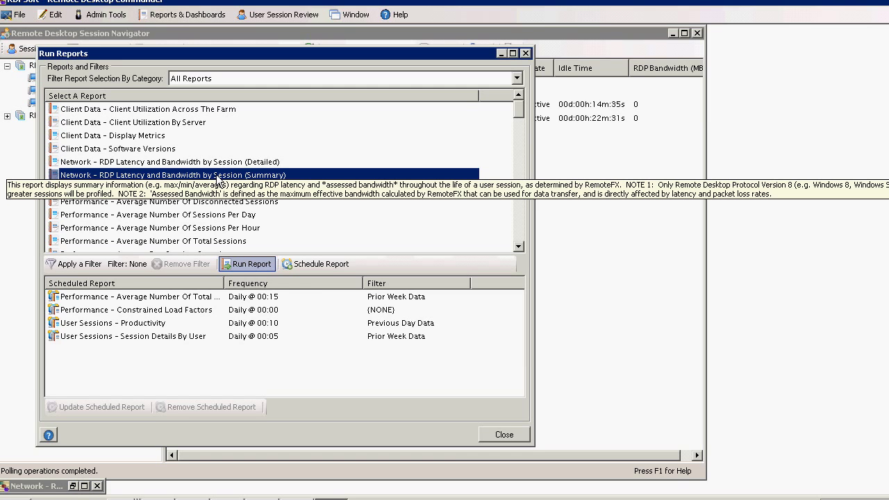
Run the (Summary) latency and bandwidth report on all data in the database.
left_click(252, 266)
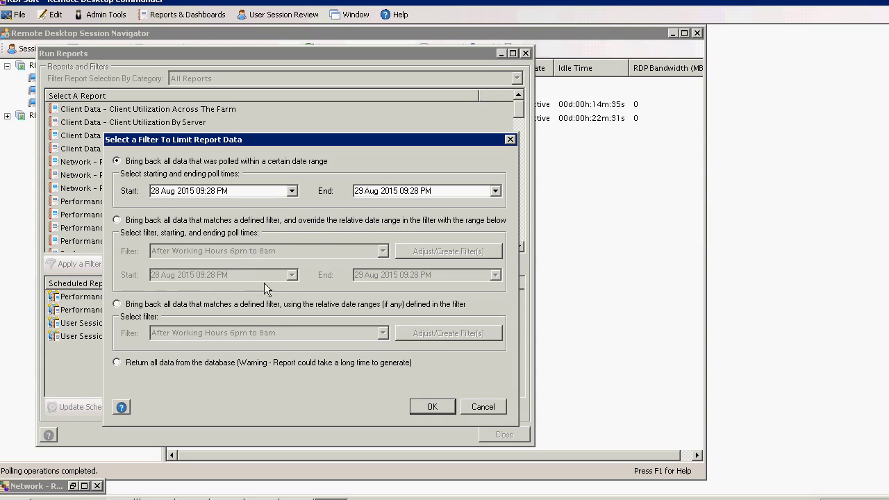
left_click(274, 362)
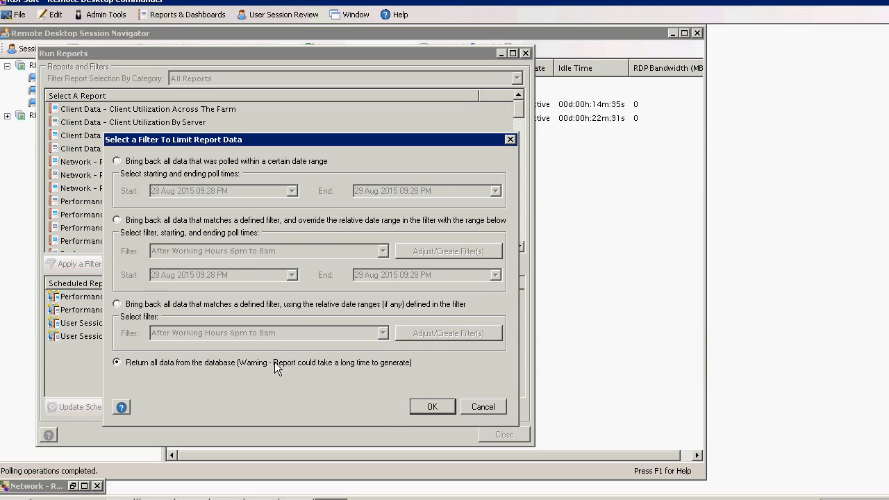
left_click(422, 408)
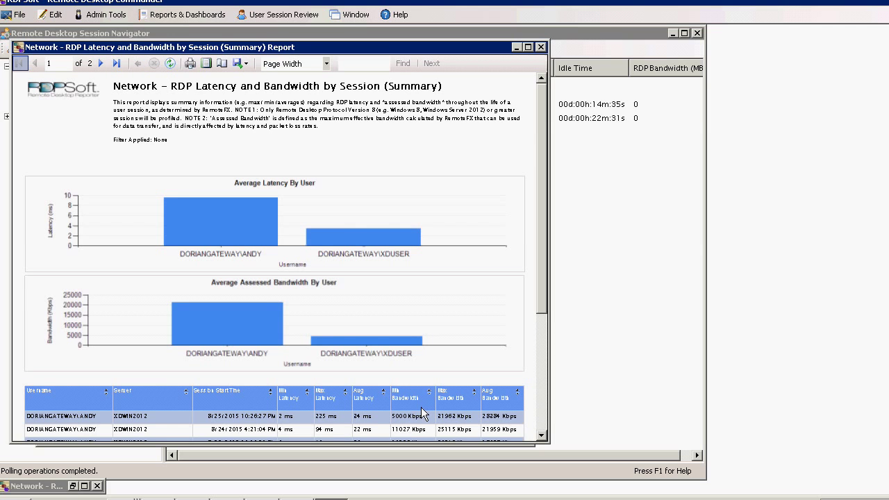
Maximize the Summary report and scroll past the charts to the per-session table.
left_click(528, 47)
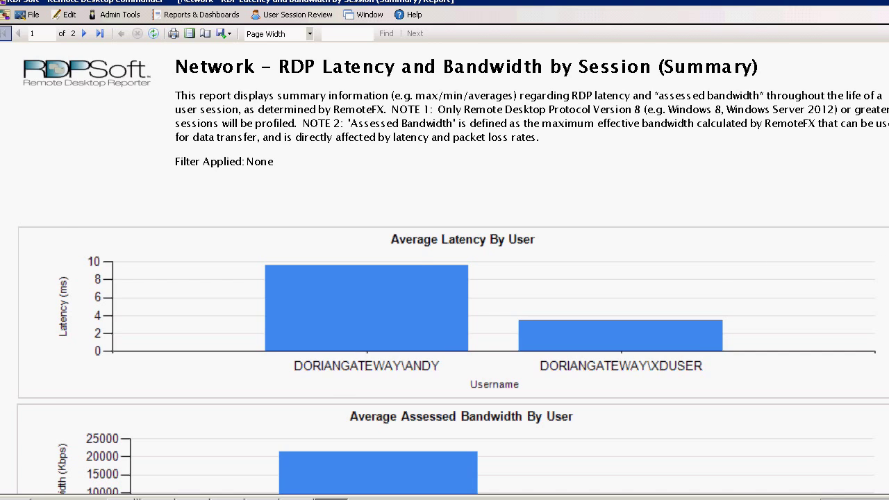
scroll(444, 312, "down", 2)
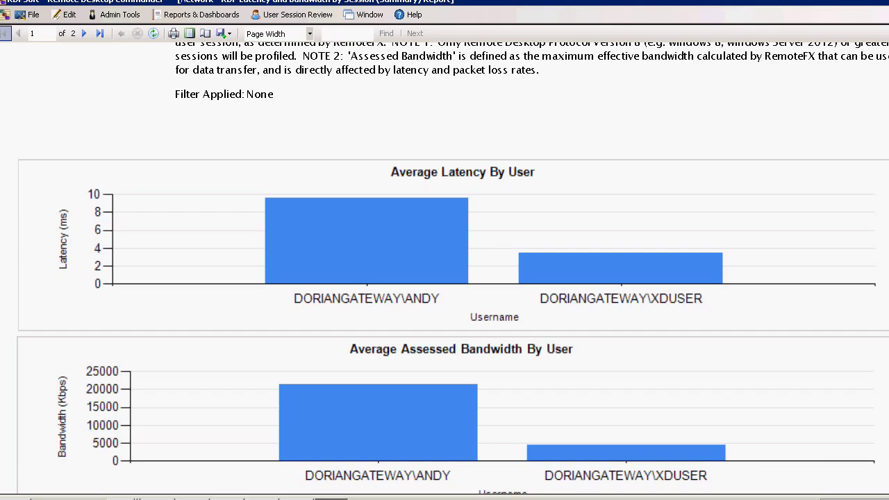
scroll(445, 268, "down", 8)
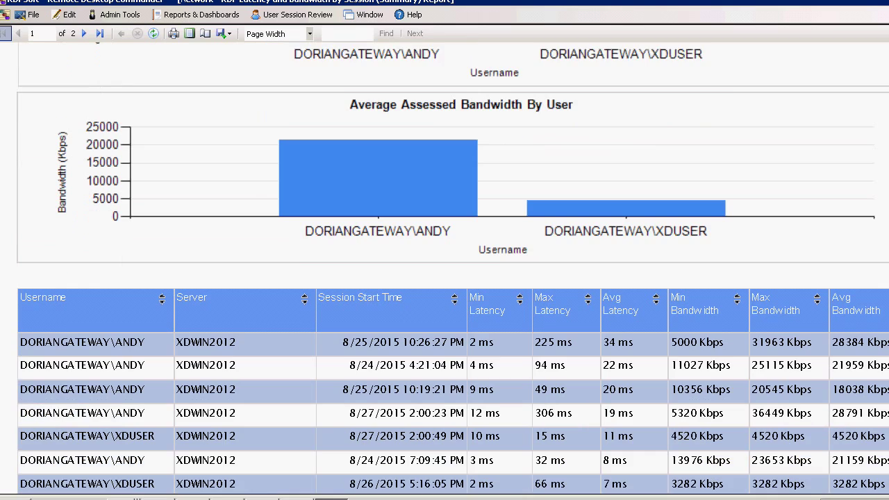
scroll(445, 268, "down", 3)
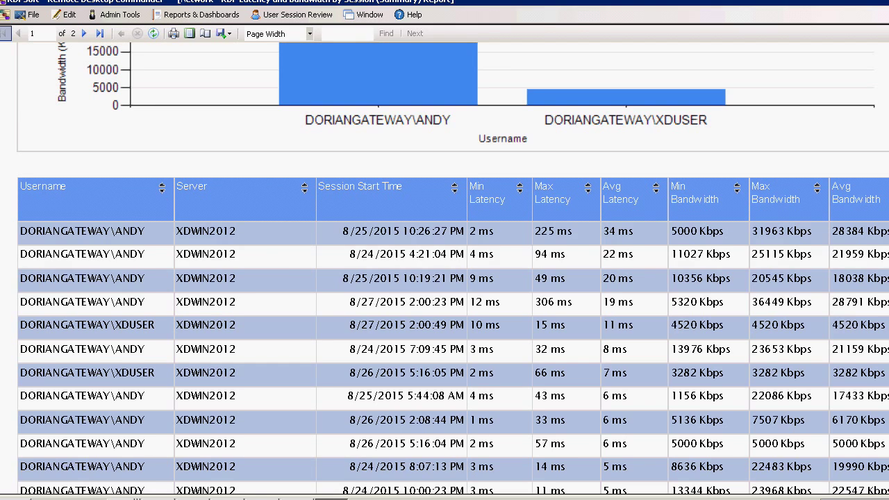
scroll(445, 268, "down", 3)
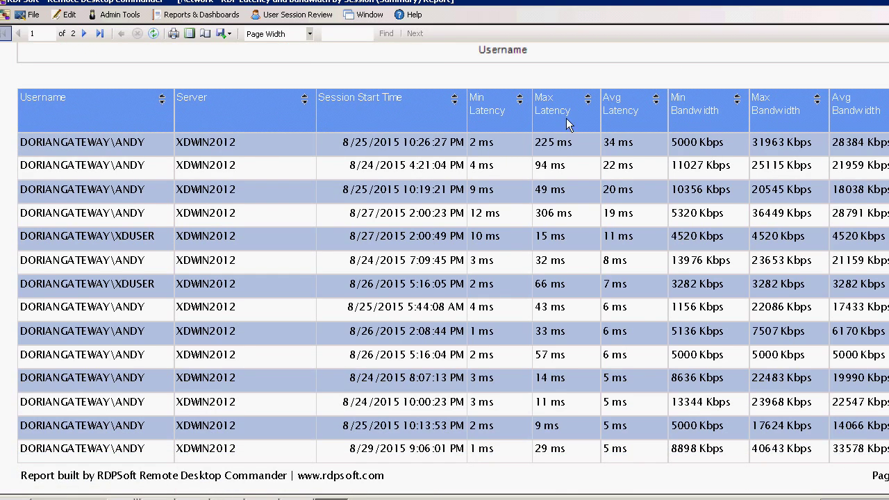
Sort the session table by Avg Latency ascending then descending, and close the Summary report.
left_click(656, 103)
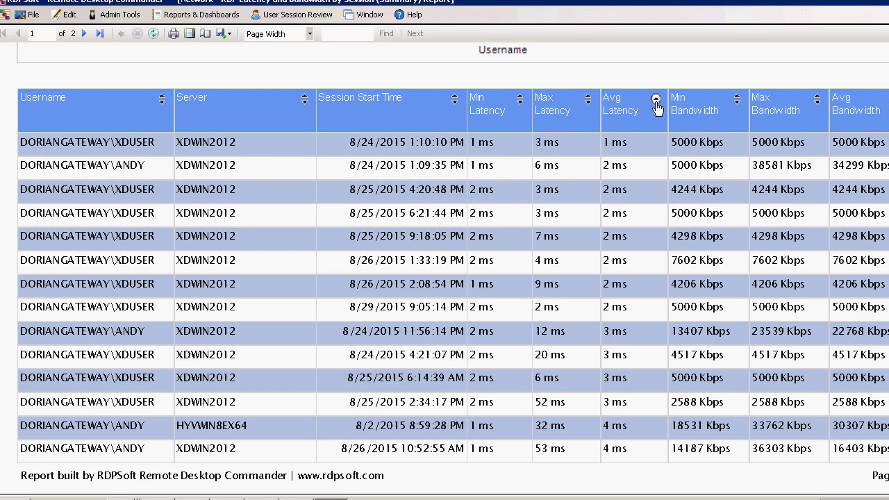
left_click(656, 103)
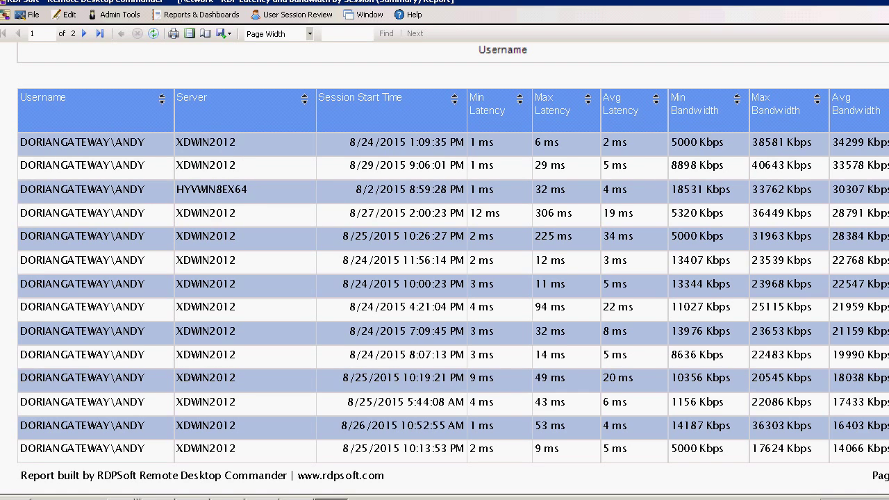
scroll(444, 264, "up", 5)
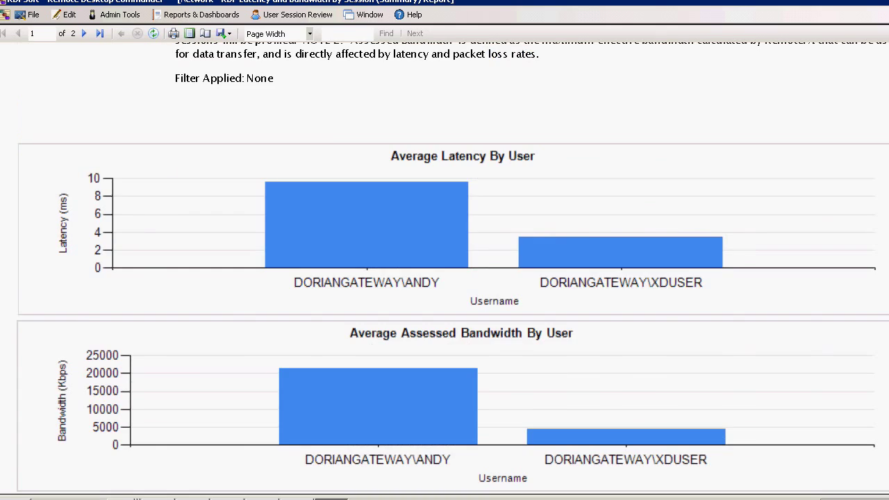
scroll(445, 264, "up", 3)
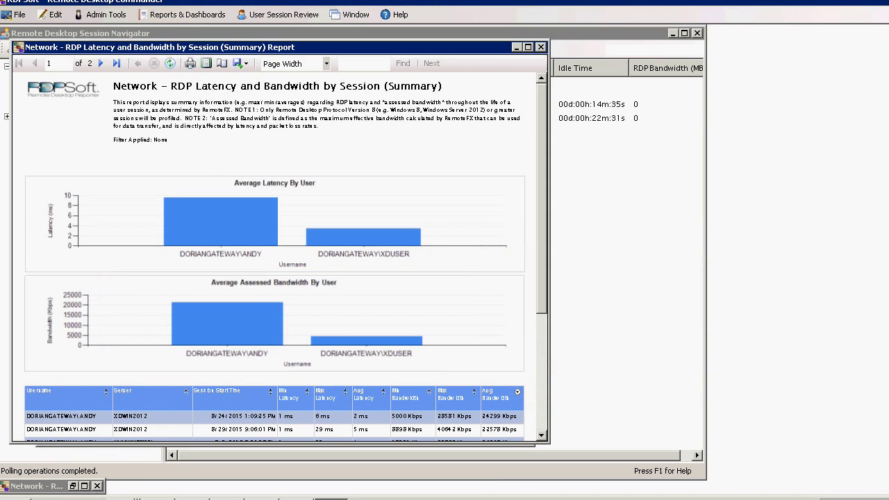
left_click(540, 46)
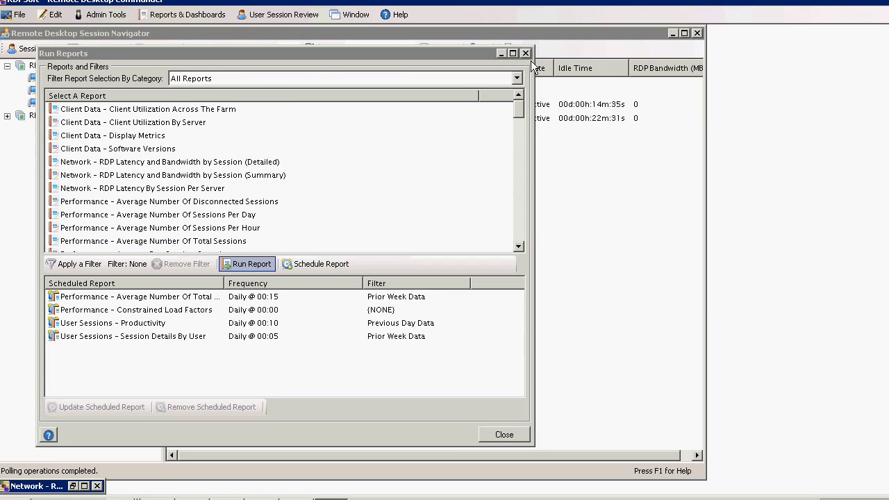
Run the Network - RDP Latency By Session Per Server report.
left_click(175, 189)
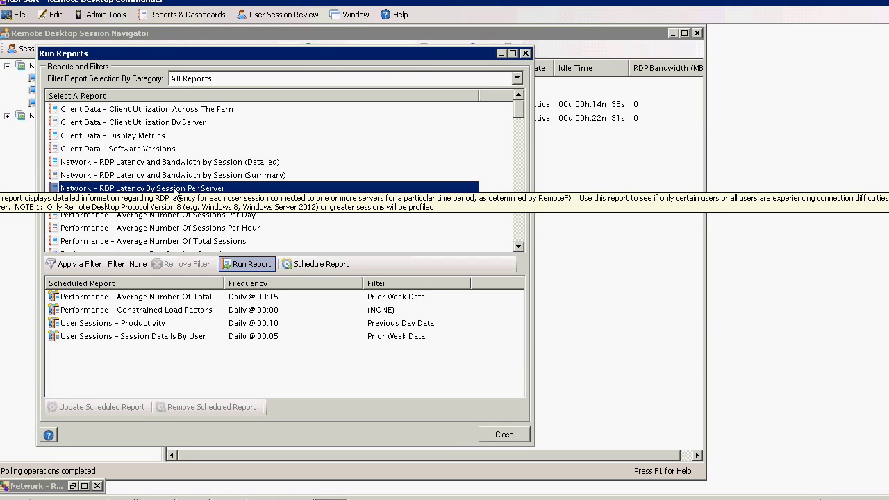
left_click(84, 486)
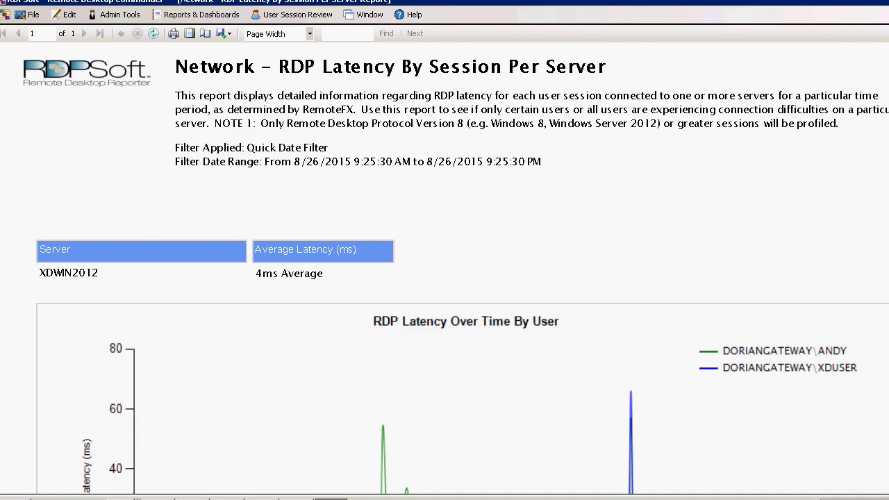
Scroll to the RDP Latency Over Time By User chart for ANDY and XDUSER, then close the report.
scroll(456, 268, "down", 1)
scroll(456, 268, "down", 1)
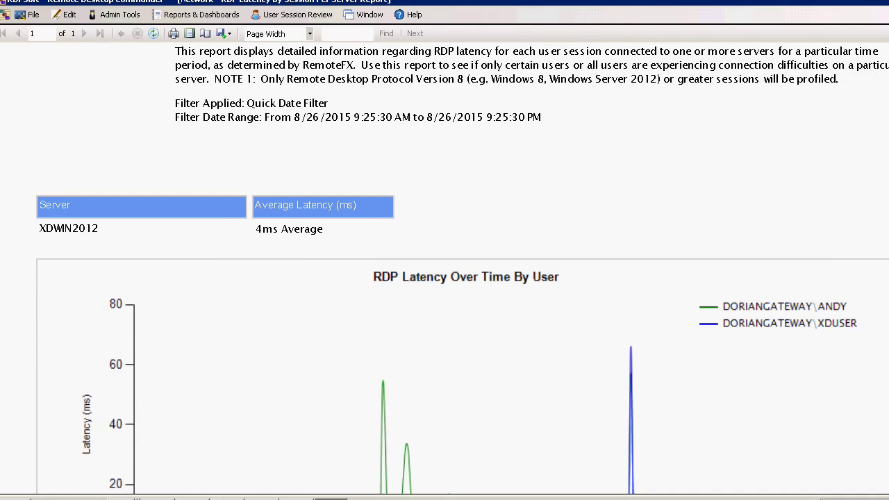
scroll(456, 268, "down", 3)
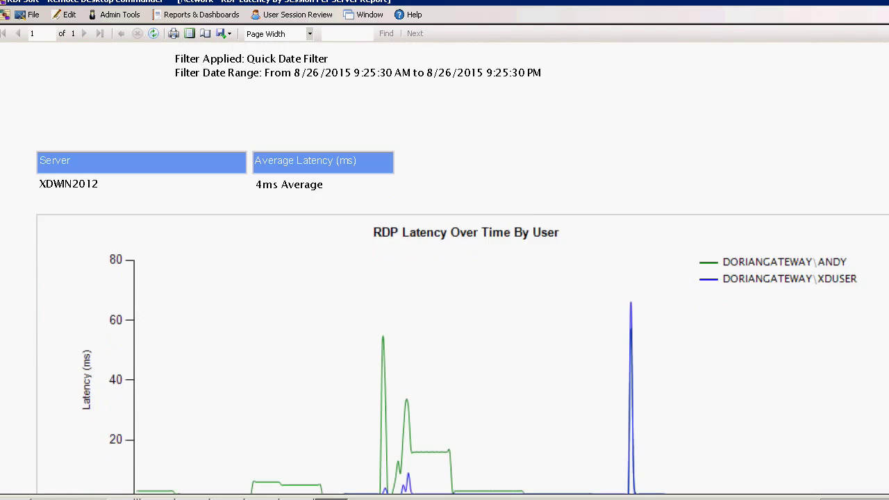
scroll(455, 268, "down", 3)
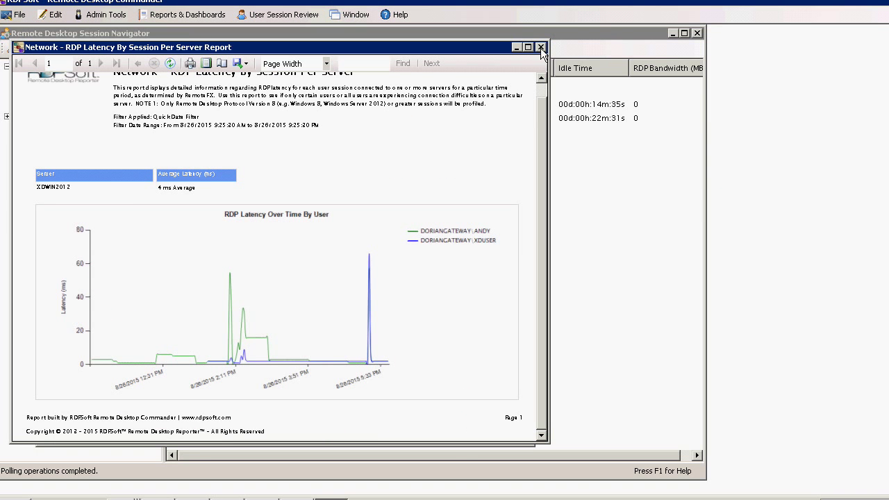
left_click(541, 47)
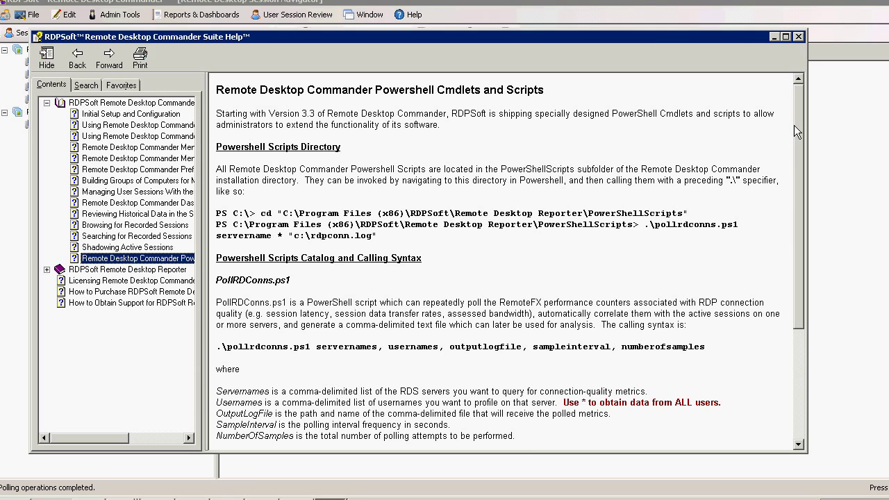
Scroll the help topic to the PollRDConns.ps1 calling syntax and examples, then switch to PowerShell.
left_click_drag(797, 126, 805, 228)
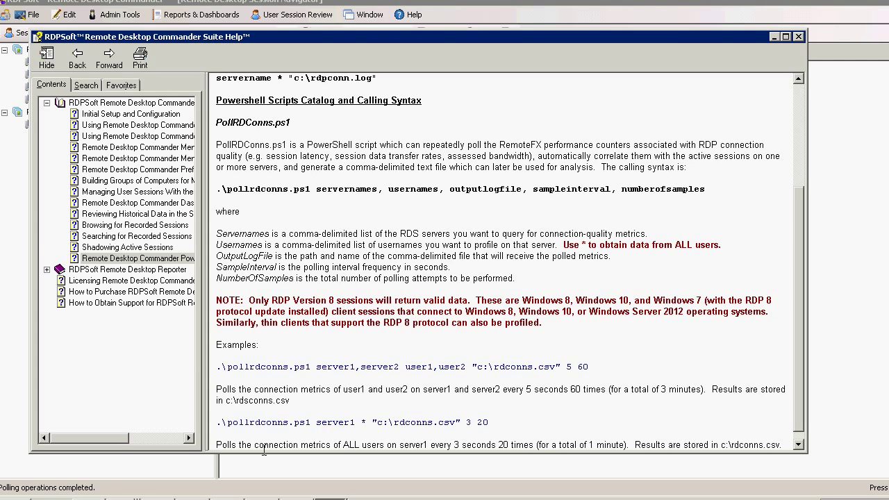
mouse_move(115, 496)
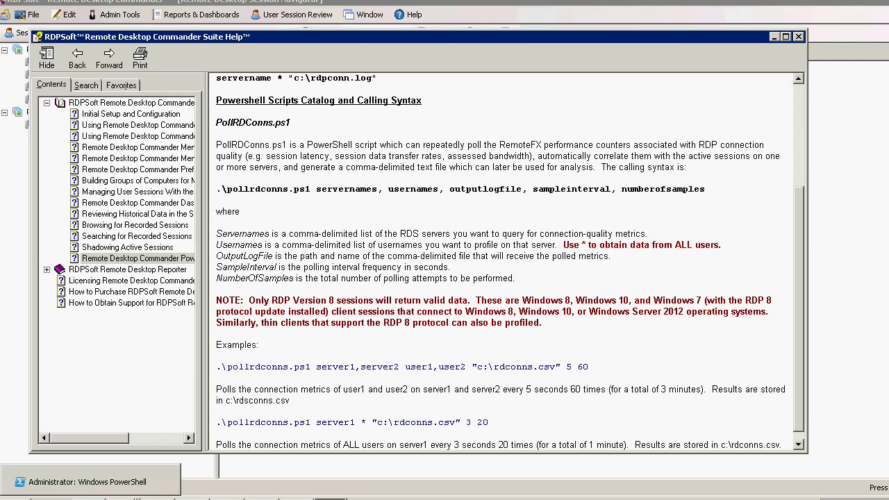
left_click(116, 496)
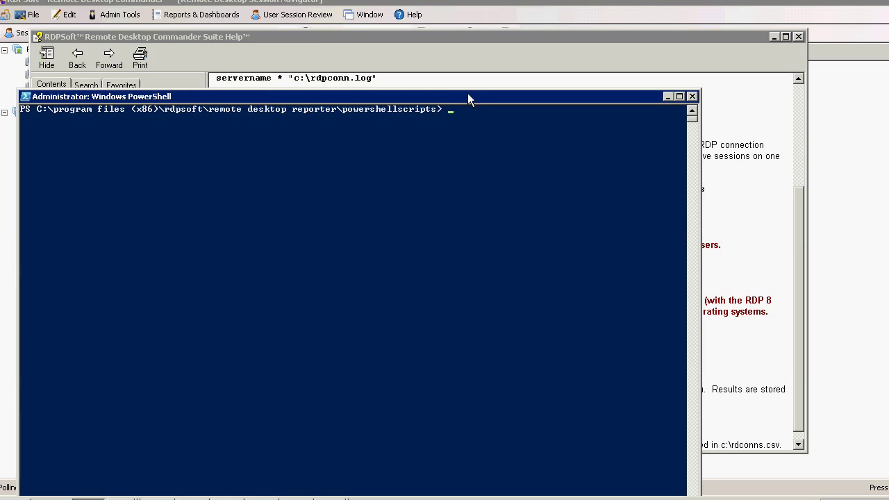
Run .\pollrdconns.ps1 xdwin2012 * c:\rdpstats.csv 3 10, then recall the notepad command.
left_click_drag(473, 100, 485, 56)
key("Up")
key("Up")
key("Up")
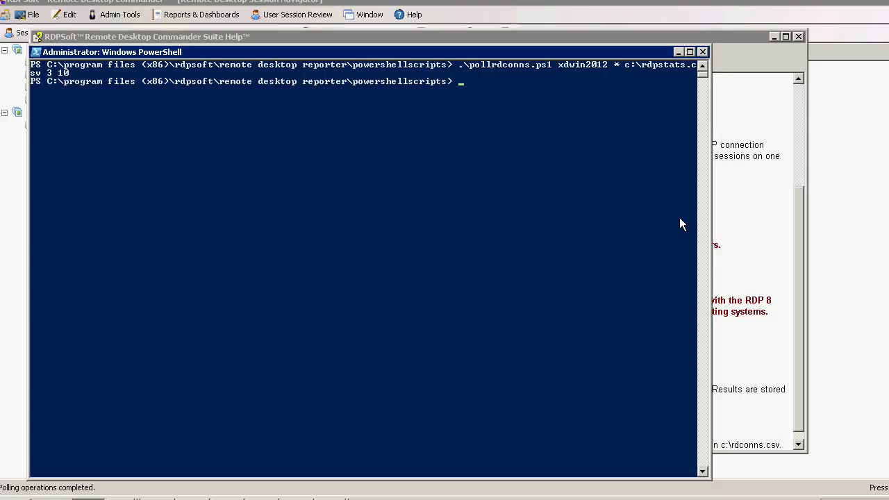
key("Up")
key("Up")
key("Up")
key("Up")
key("Up")
Open c:\rdpstats.csv in Notepad, enlarge the window, and scroll across the TimePolled-to-LossRate columns.
key("Return")
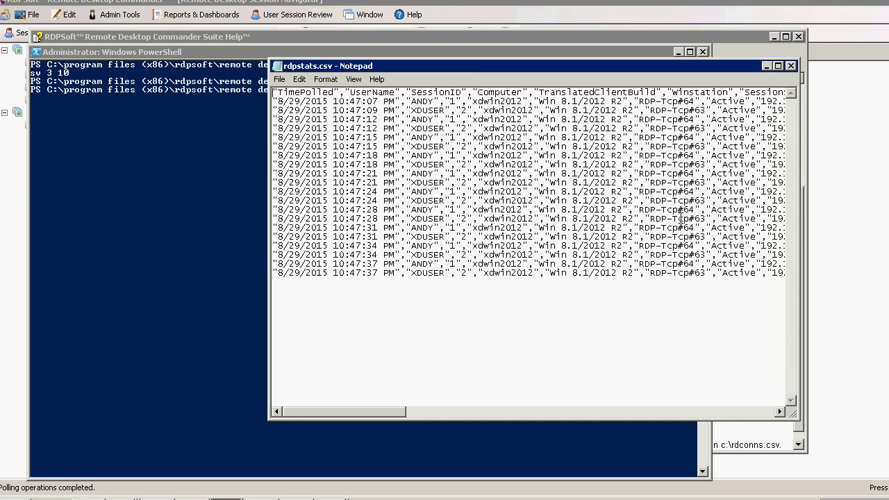
left_click_drag(487, 69, 247, 71)
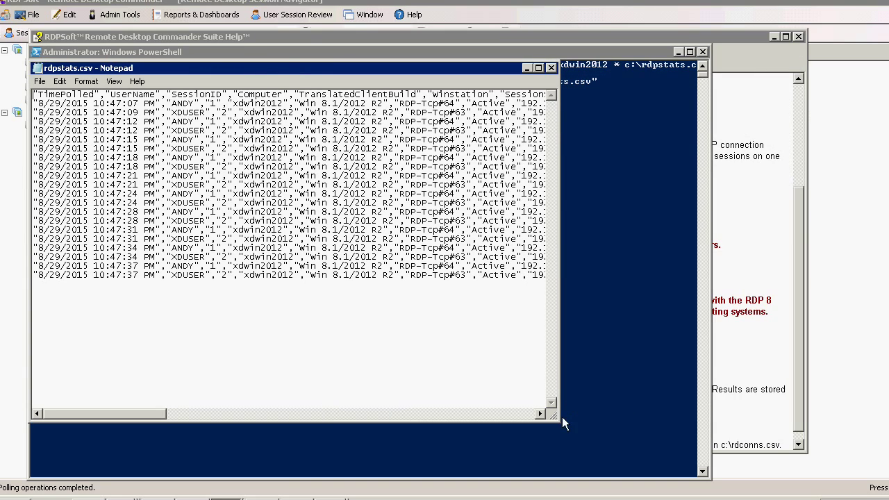
left_click_drag(557, 421, 862, 450)
left_click_drag(340, 444, 414, 459)
left_click_drag(356, 459, 305, 457)
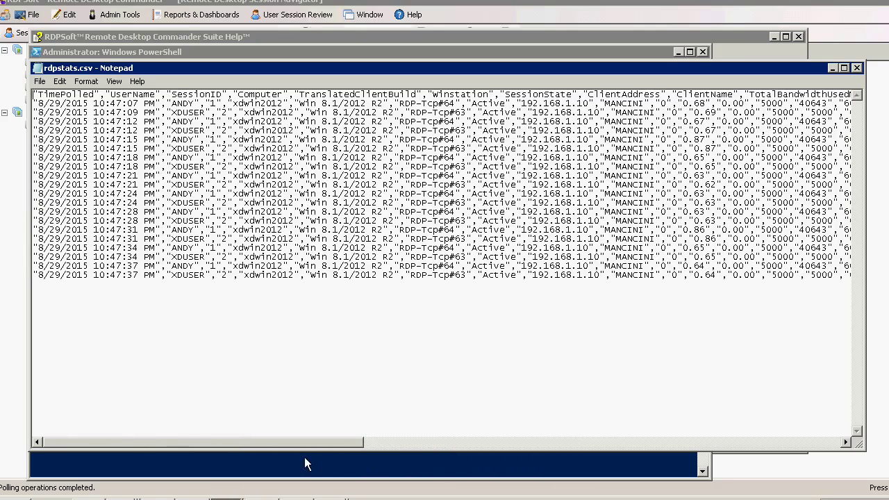